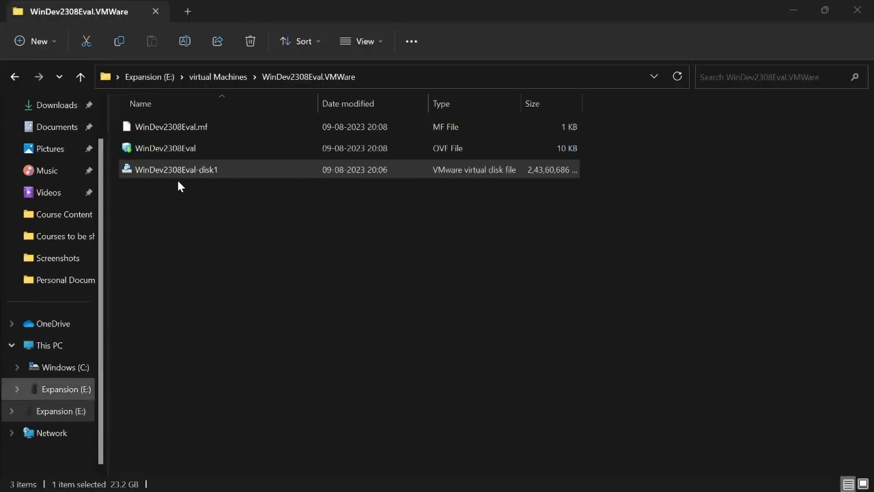
# Open the Windows 11 ISO folder on Expansion (E:), confirm the 5.42 GB image size, then show the desktop
pyautogui.click(147, 76)
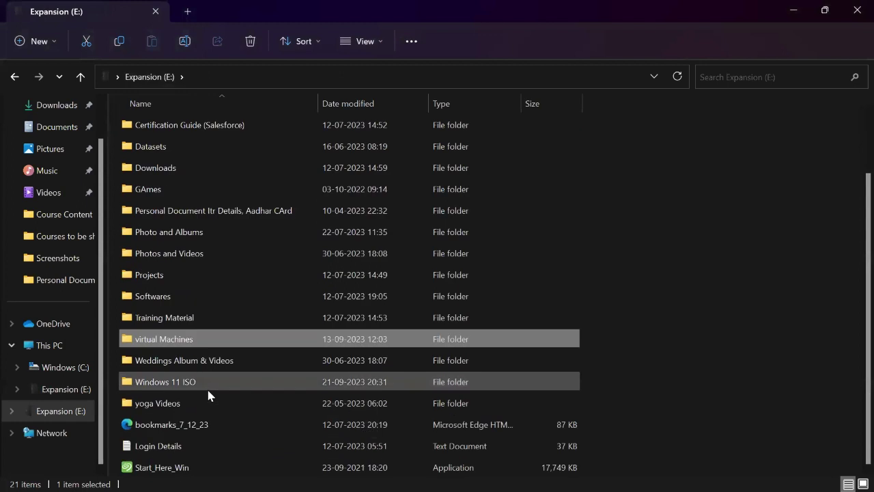
pyautogui.doubleClick(174, 381)
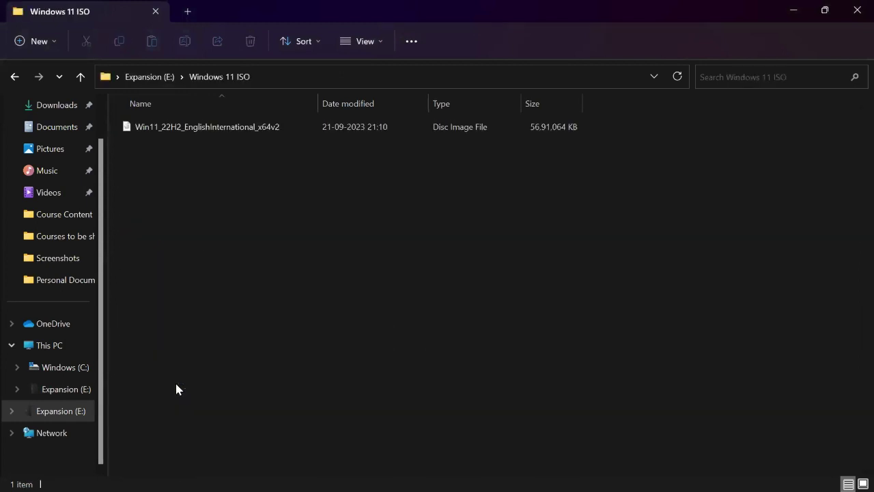
pyautogui.rightClick(211, 128)
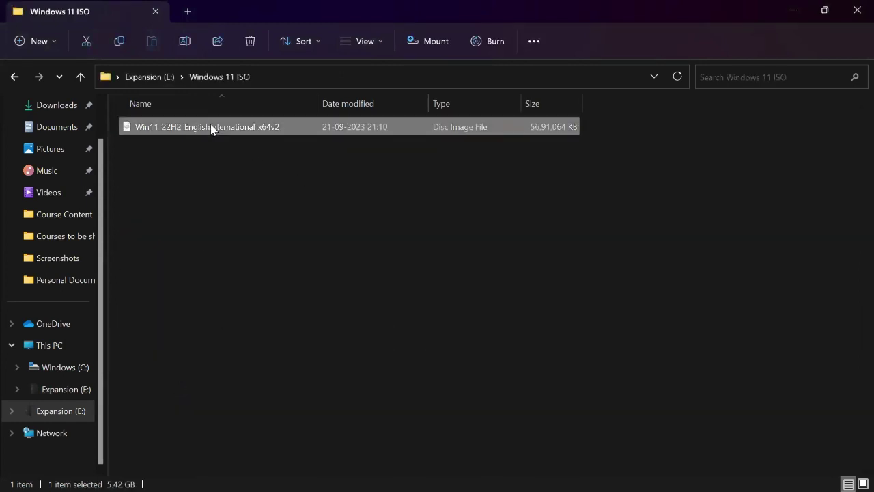
pyautogui.click(323, 286)
pyautogui.moveTo(286, 289); pyautogui.dragTo(311, 291)
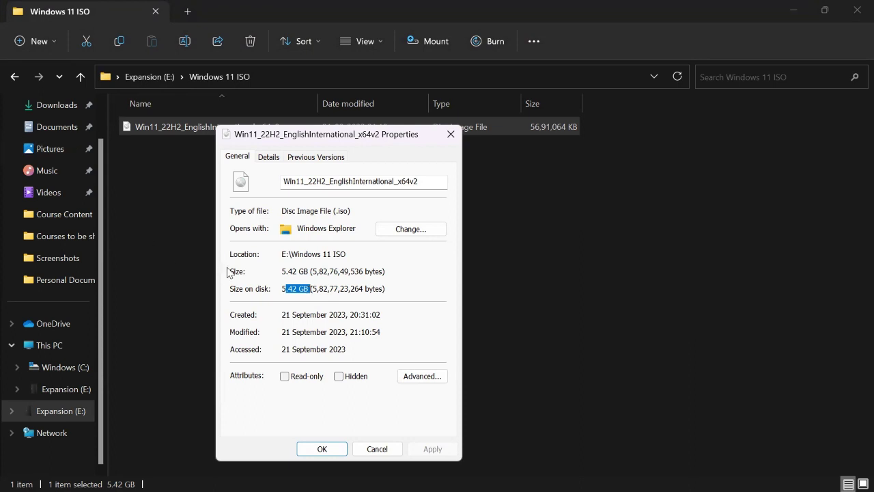
pyautogui.click(458, 140)
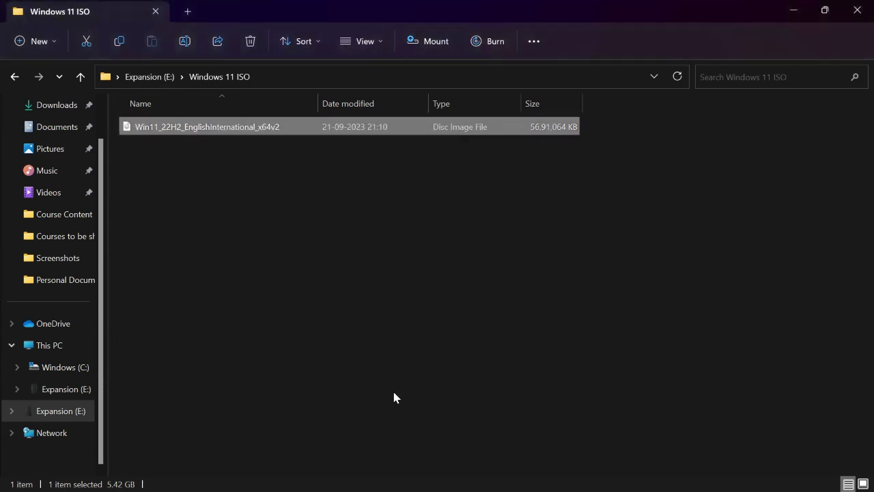
pyautogui.press('super+d')
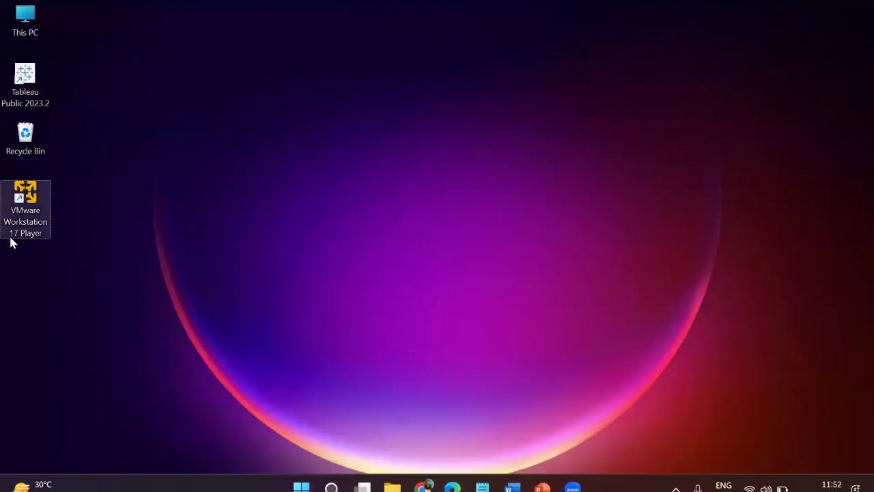
# Launch VMware Workstation 17 Player from its desktop shortcut
pyautogui.doubleClick(21, 199)
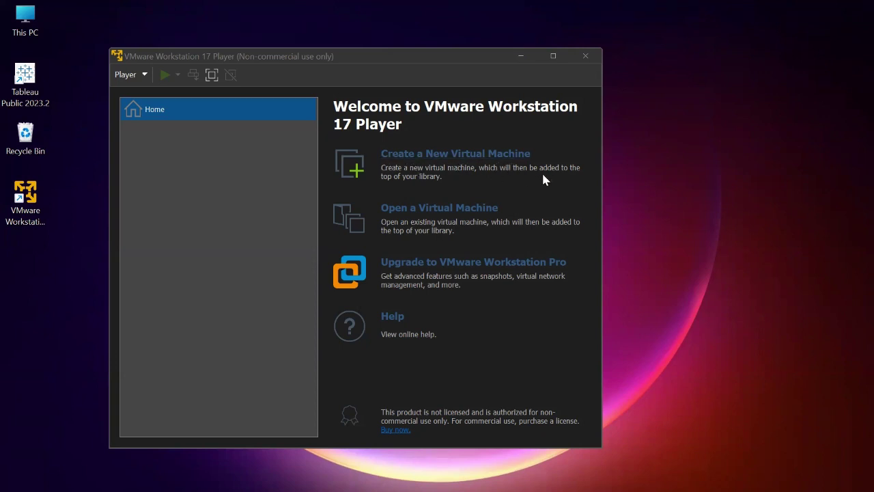
# Scroll the Windows 11 development environment page to the Download a virtual machine section
pyautogui.click(439, 160)
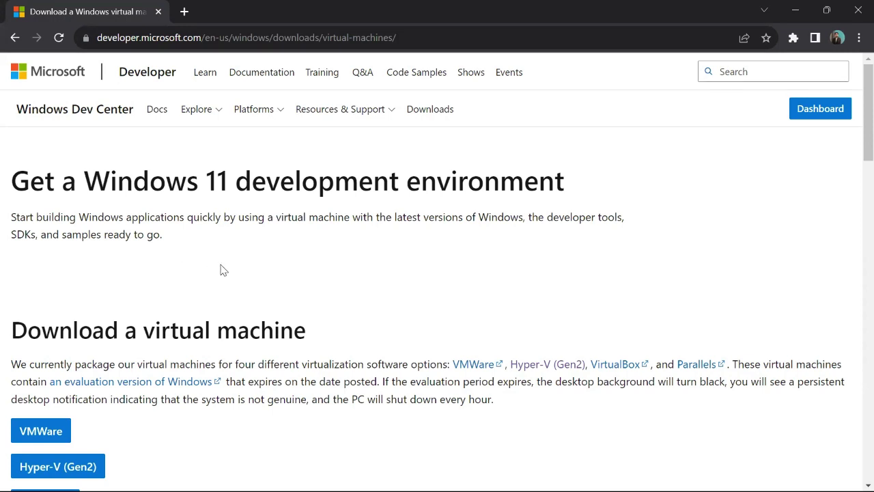
pyautogui.scroll(-2, 230, 269)
pyautogui.moveTo(12, 198); pyautogui.dragTo(307, 228)
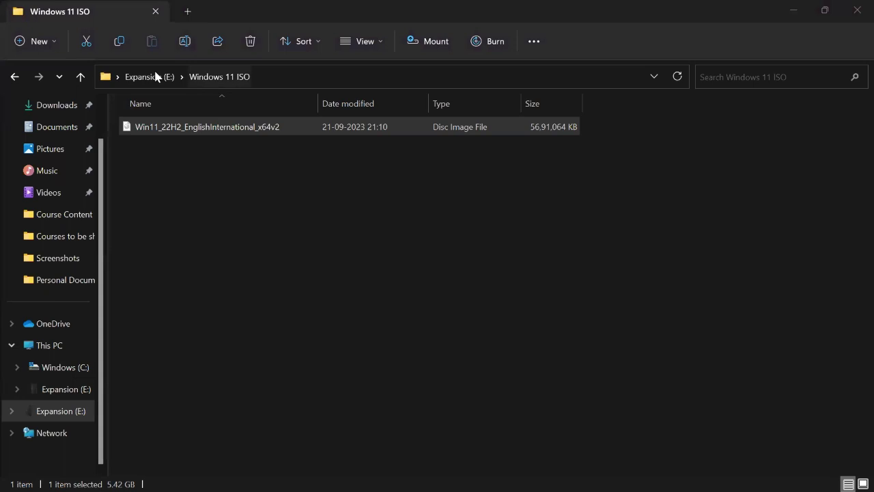
# Check the WinDev2308Eval.VMWare zip is 23.0 GB, then open the extracted folder and select its virtual disk
pyautogui.click(156, 75)
pyautogui.doubleClick(178, 335)
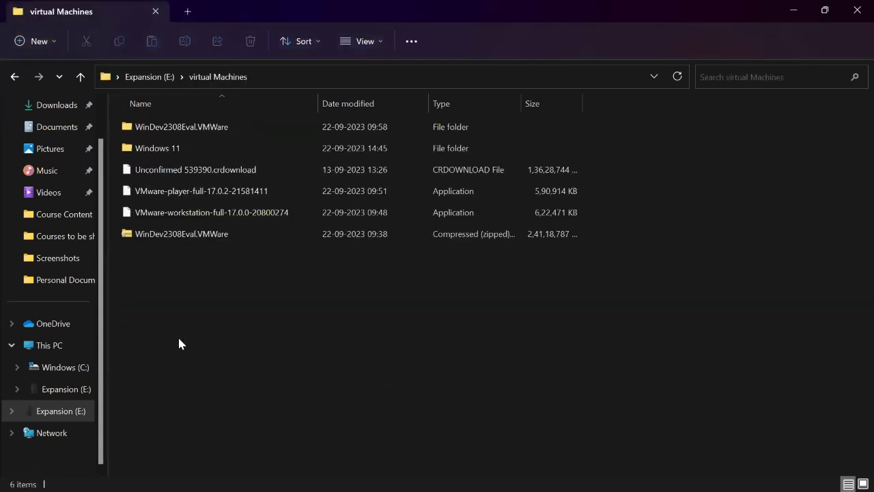
pyautogui.click(162, 231)
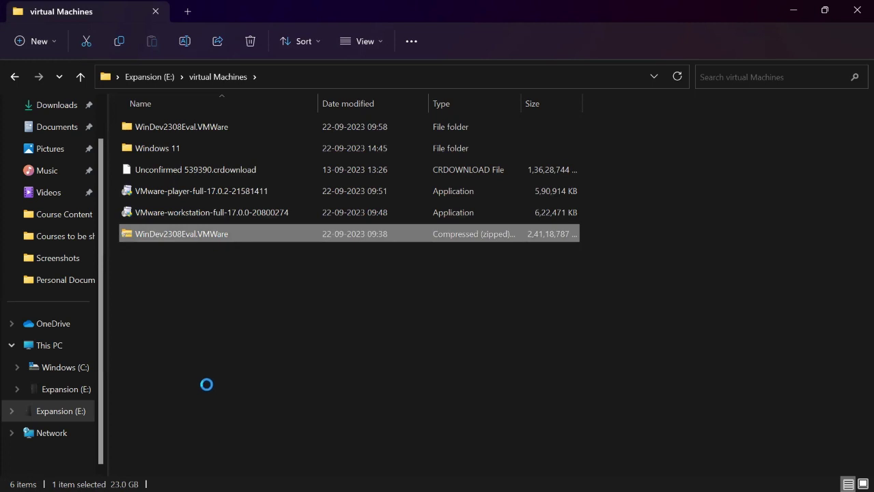
pyautogui.rightClick(168, 234)
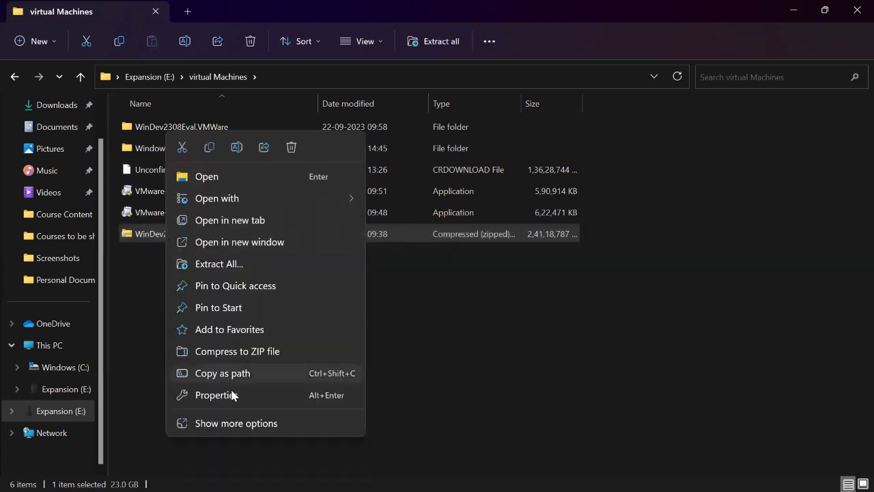
pyautogui.click(232, 395)
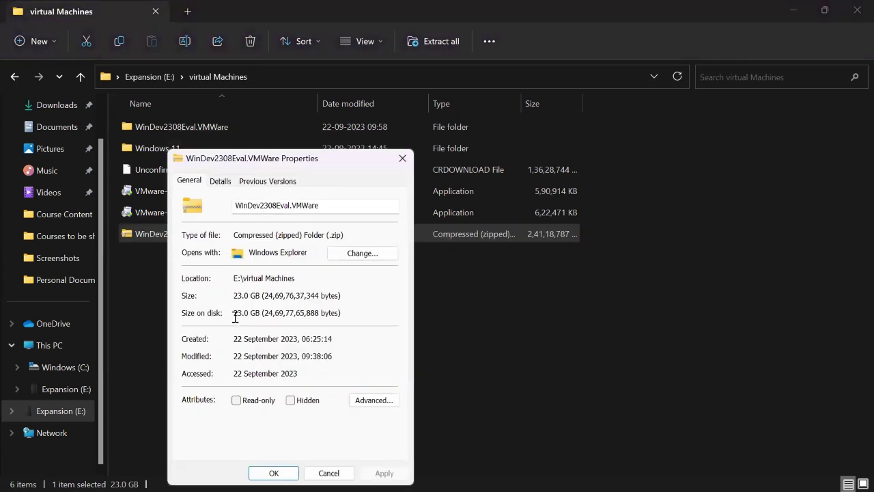
pyautogui.moveTo(235, 318); pyautogui.dragTo(259, 316)
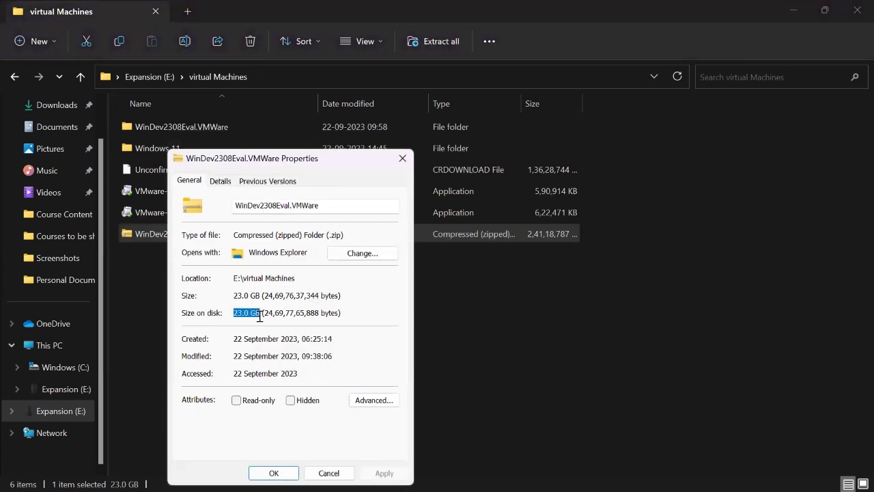
pyautogui.click(402, 158)
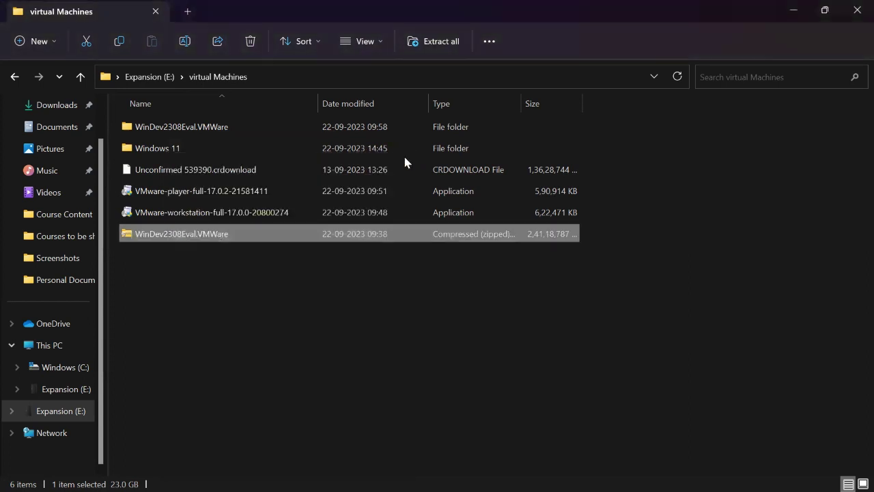
pyautogui.doubleClick(201, 129)
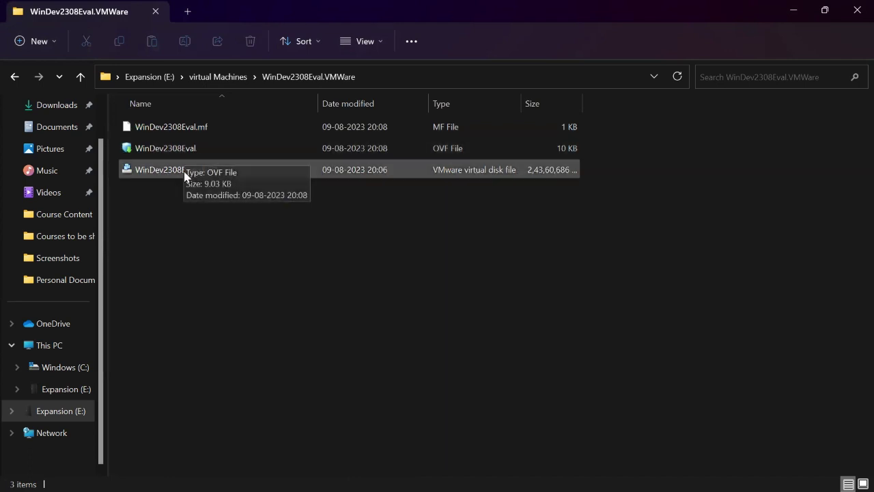
pyautogui.click(182, 172)
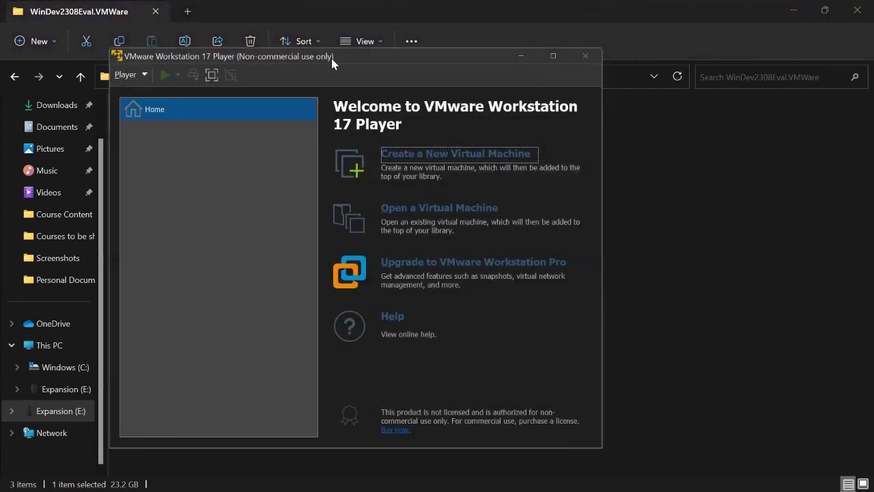
# Open the WinDev2308Eval OVF file in VMware Player
pyautogui.moveTo(331, 58); pyautogui.dragTo(494, 67)
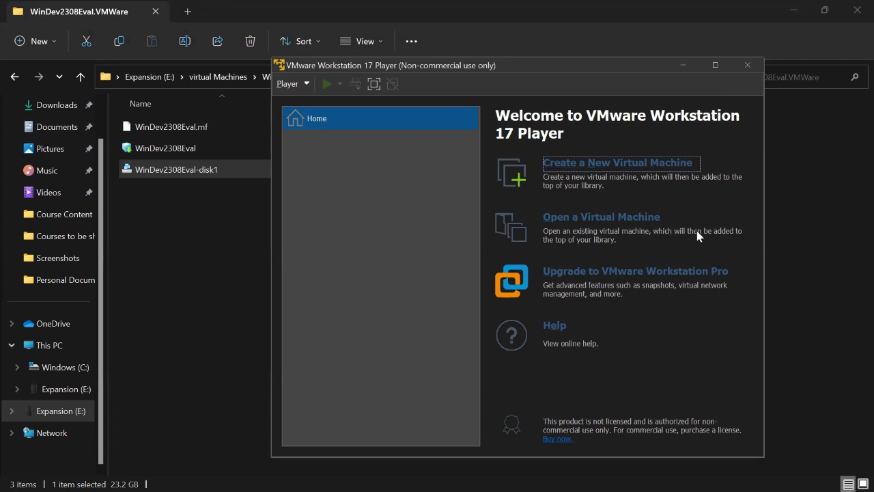
pyautogui.click(575, 222)
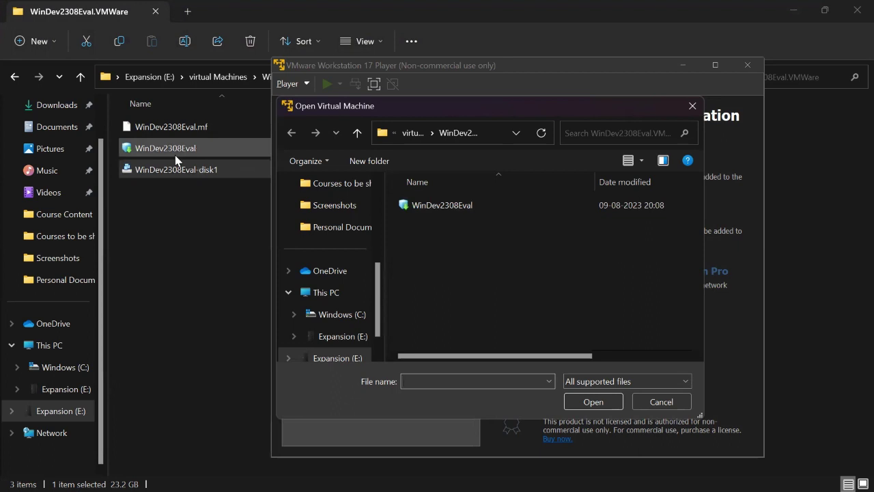
pyautogui.click(444, 213)
pyautogui.click(604, 405)
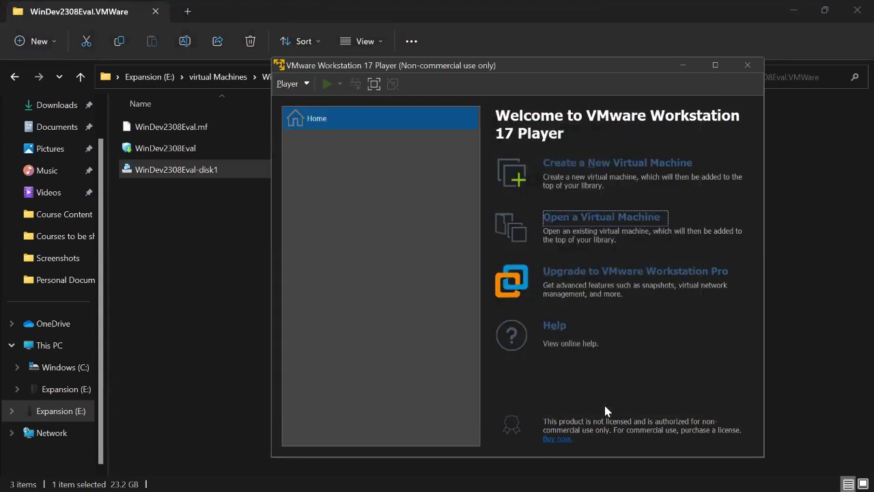
pyautogui.click(792, 10)
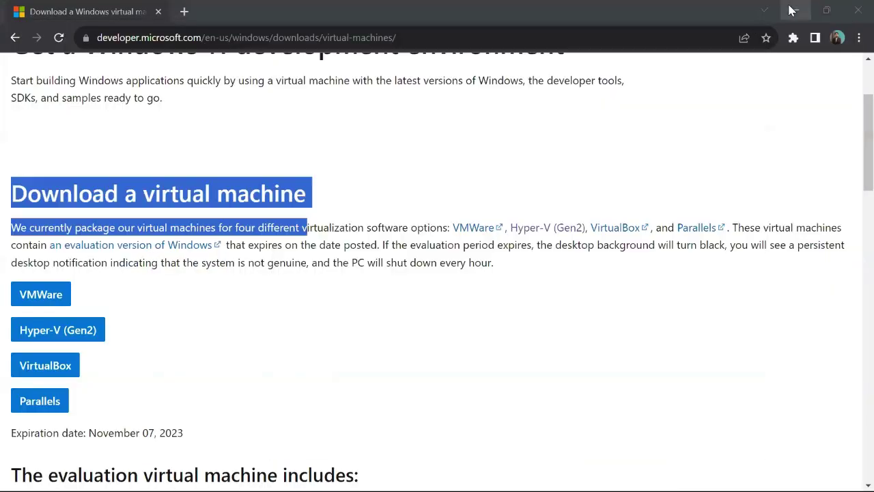
pyautogui.click(792, 10)
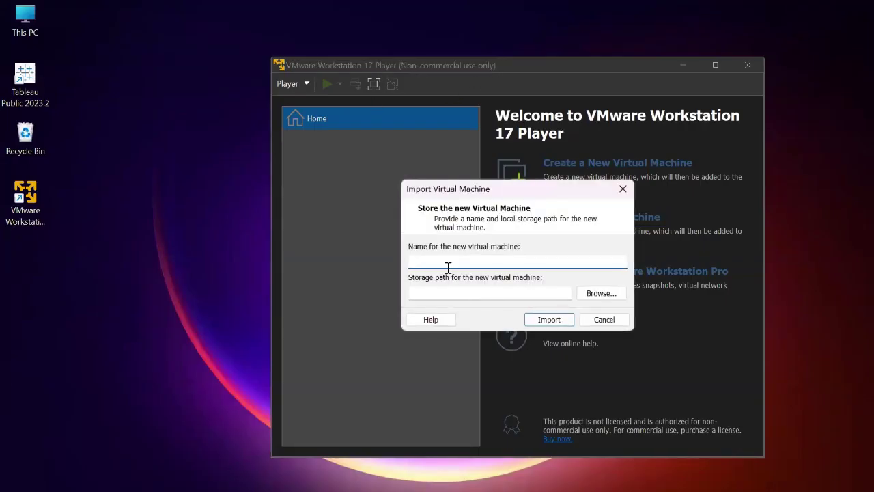
# Name the virtual machine Win11, review its storage path, and start the import
pyautogui.write('Win11')
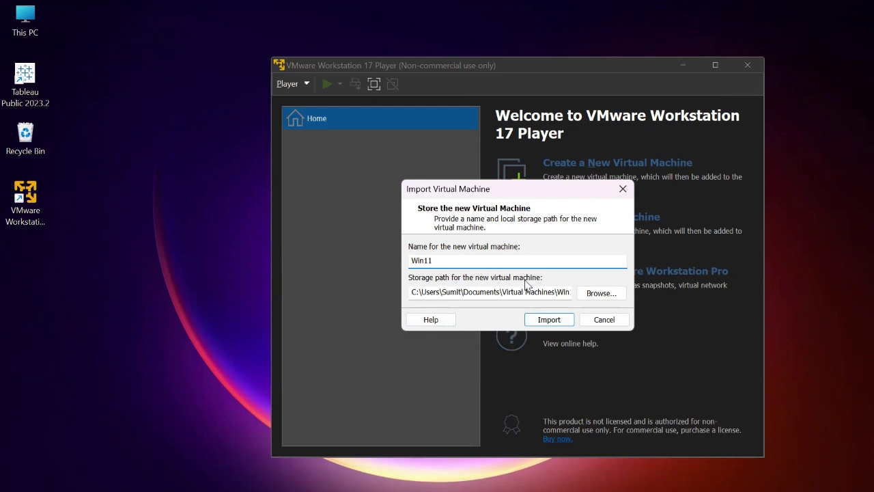
pyautogui.moveTo(418, 294); pyautogui.dragTo(579, 294)
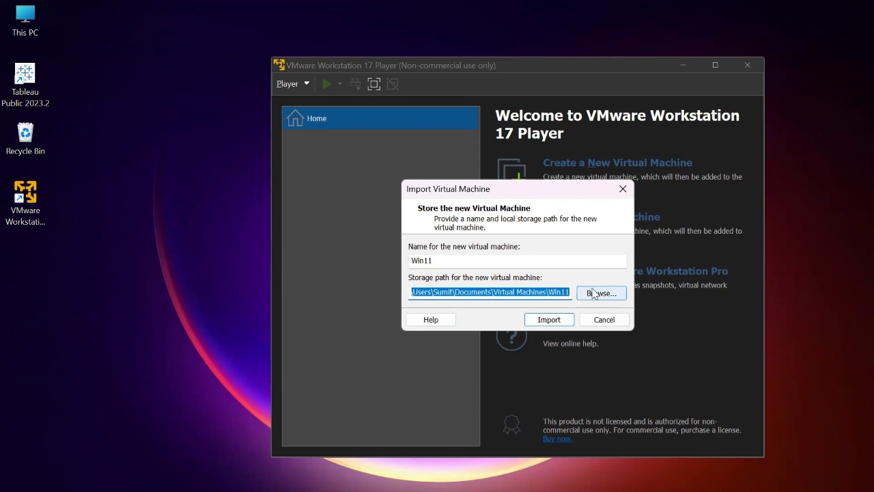
pyautogui.click(554, 319)
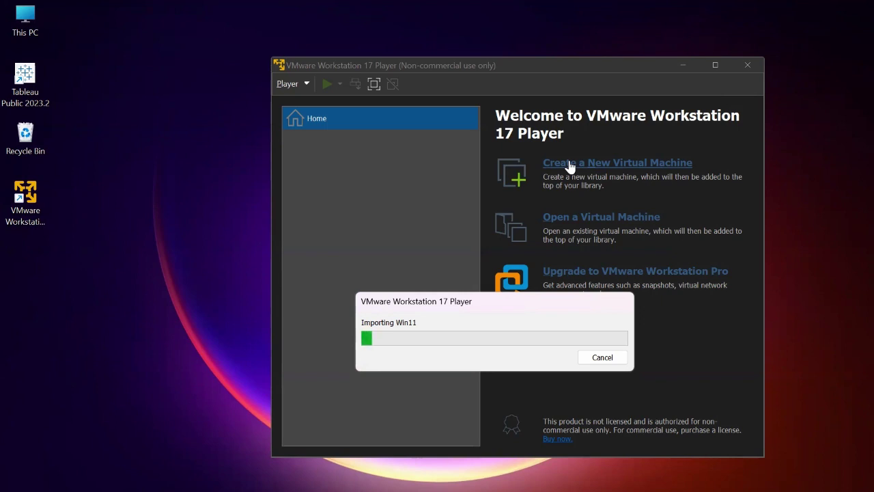
# Move the import progress box aside while the Win11 import finishes
pyautogui.moveTo(436, 304); pyautogui.dragTo(403, 252)
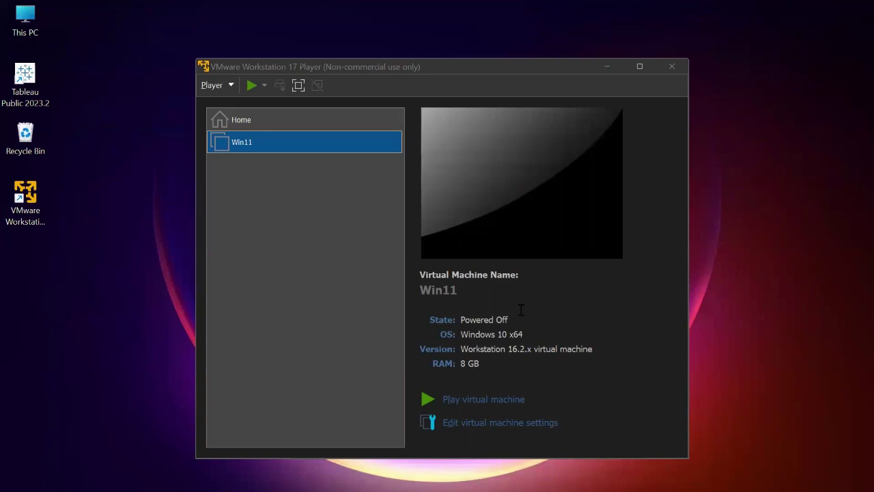
pyautogui.moveTo(461, 68); pyautogui.dragTo(380, 22)
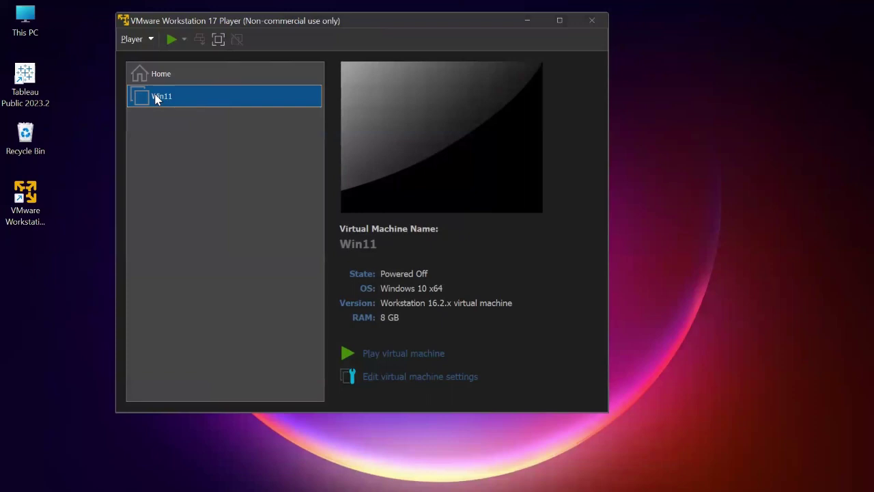
pyautogui.click(162, 98)
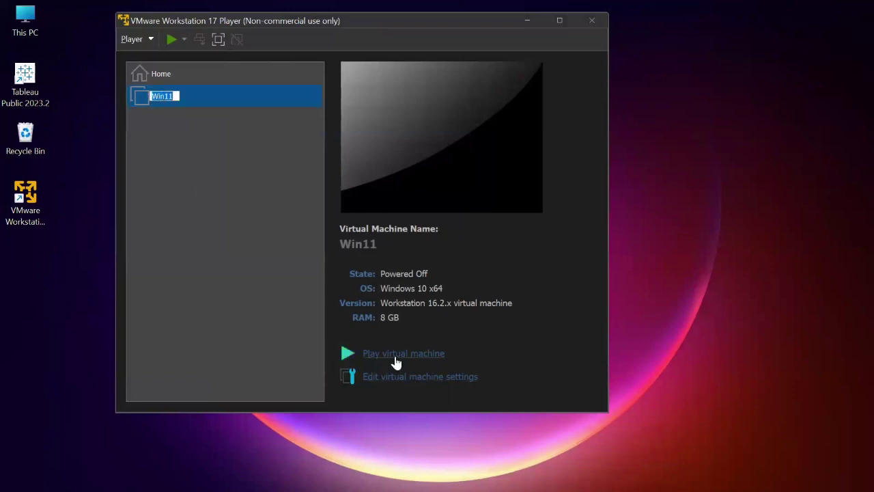
pyautogui.click(191, 273)
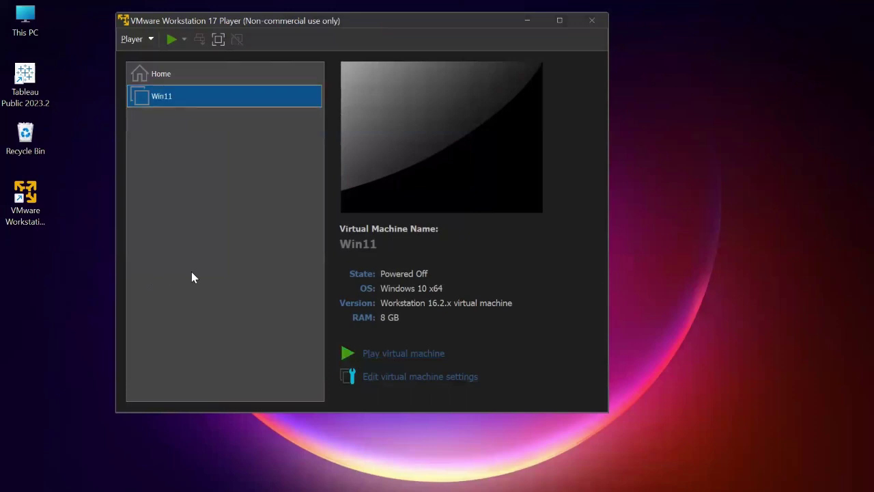
# Disable Virtualize Intel VT-x/EPT or AMD-V/RVI in Win11's Processors settings and apply
pyautogui.click(413, 381)
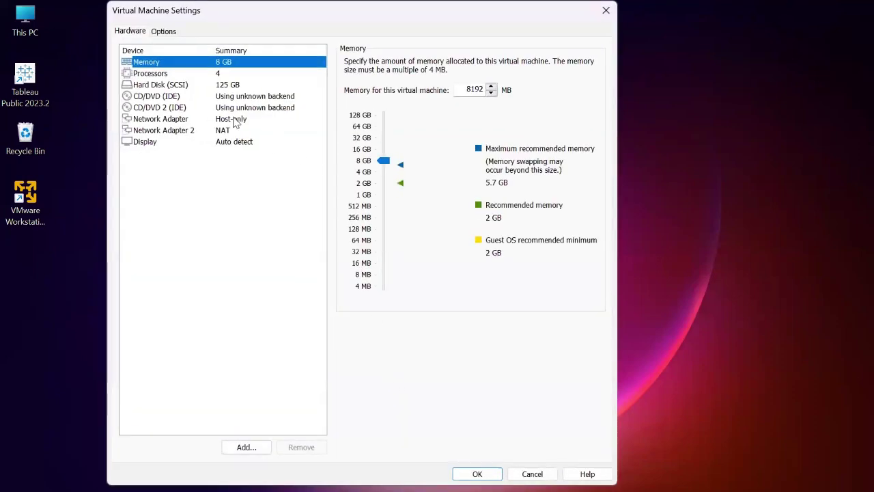
pyautogui.click(154, 77)
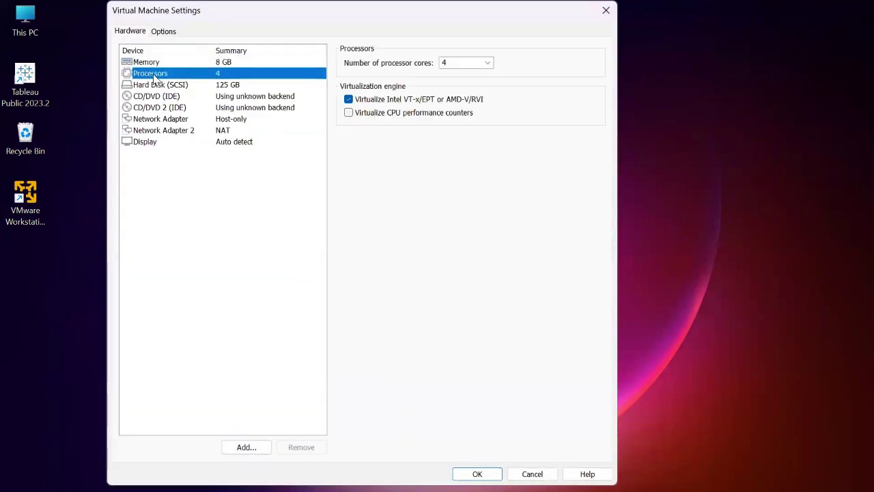
pyautogui.click(350, 100)
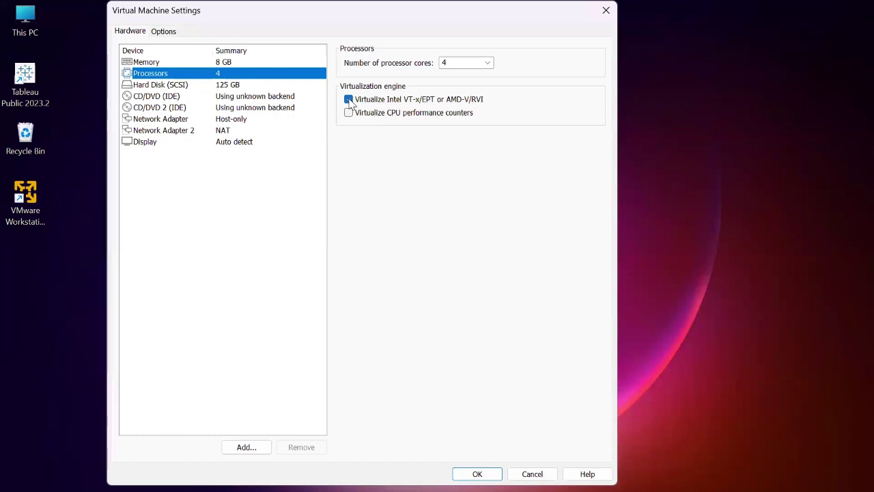
pyautogui.click(350, 101)
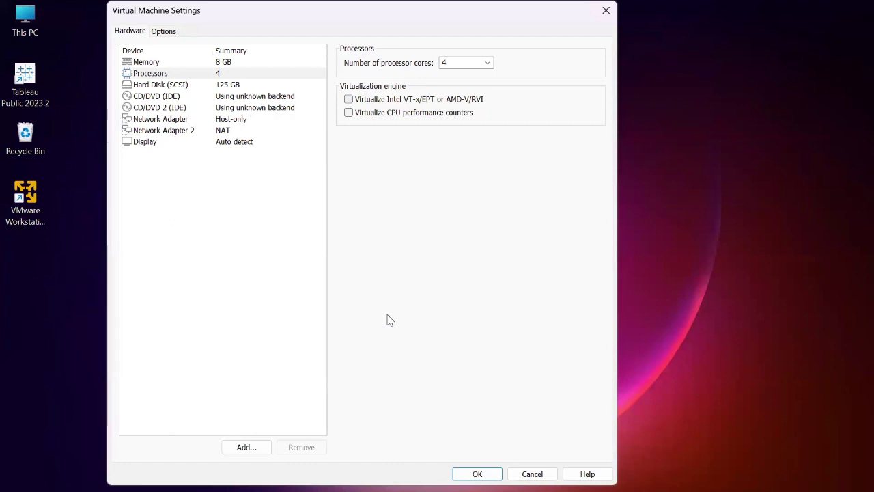
pyautogui.press('Return')
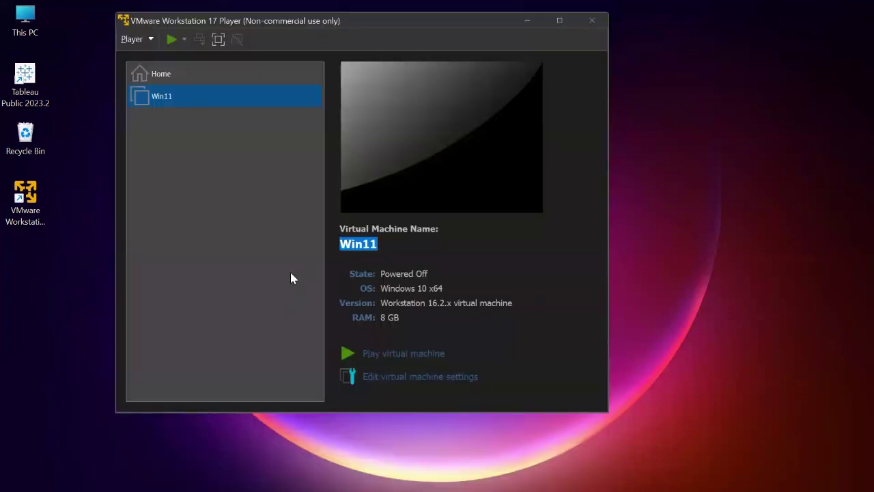
# Power on the Win11 virtual machine and reposition the Player window toward the screen centre
pyautogui.click(411, 354)
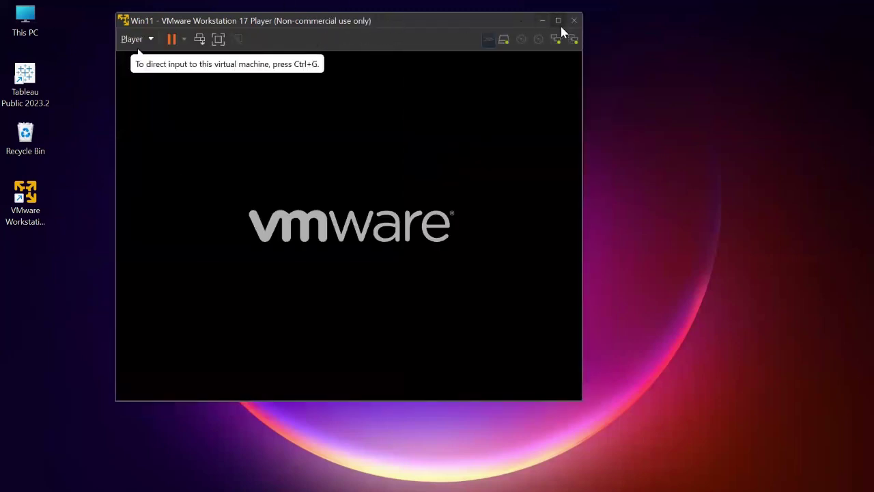
pyautogui.click(558, 21)
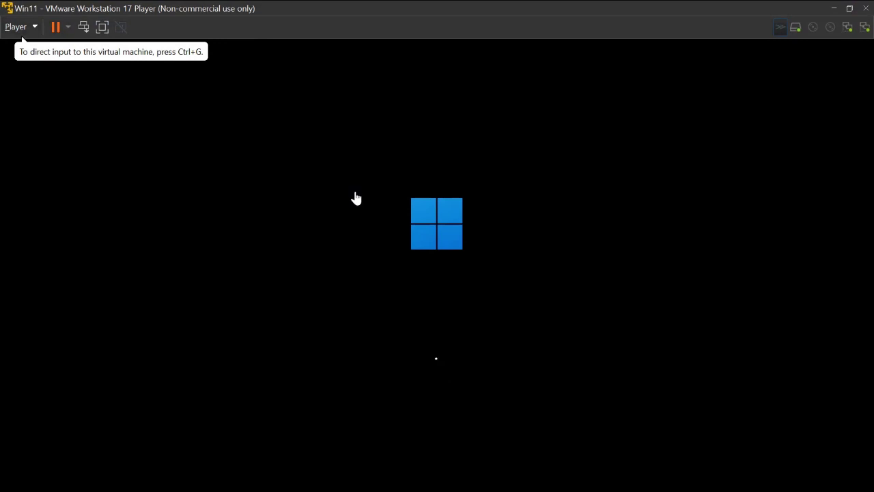
pyautogui.click(850, 8)
pyautogui.moveTo(381, 23); pyautogui.dragTo(472, 48)
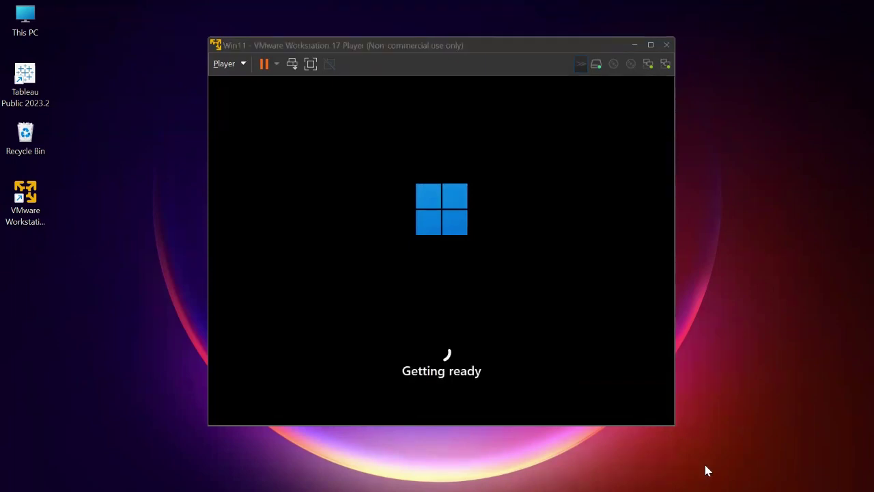
# Focus the Player window while Windows 11 boots to its desktop
pyautogui.click(460, 312)
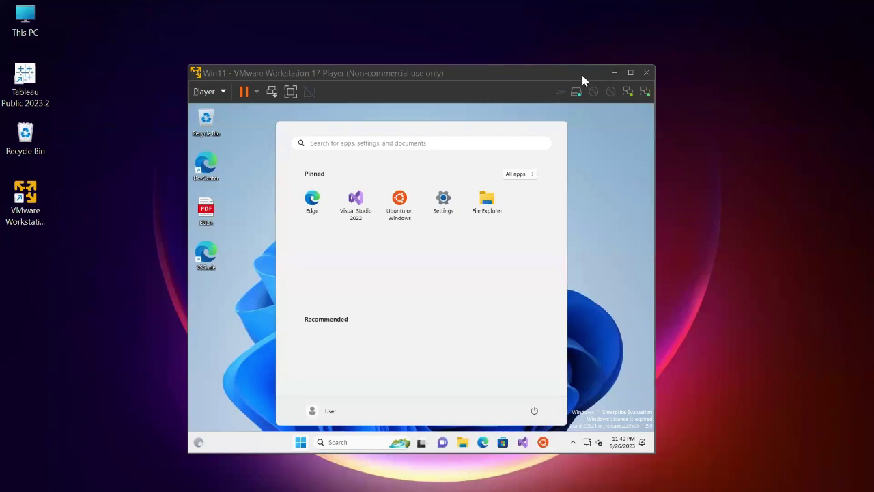
# Close the guest's Start menu and maximize the Player window to fill the screen
pyautogui.moveTo(511, 74); pyautogui.dragTo(465, 75)
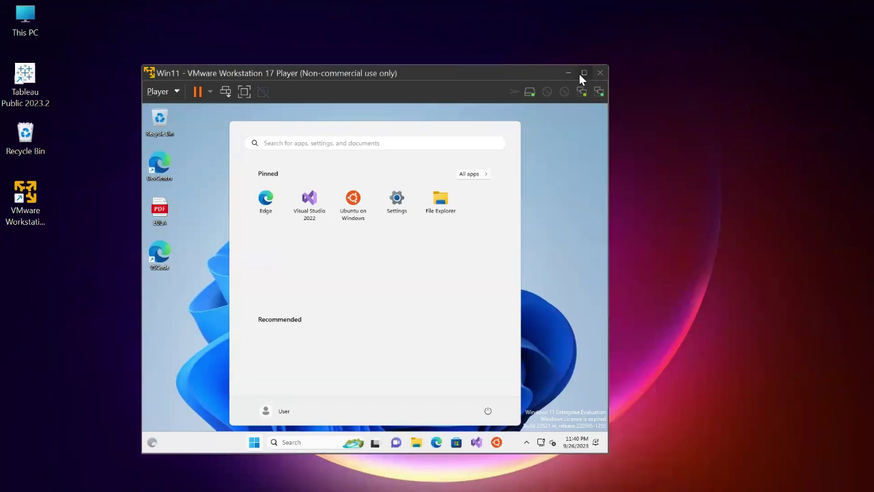
pyautogui.moveTo(579, 75)
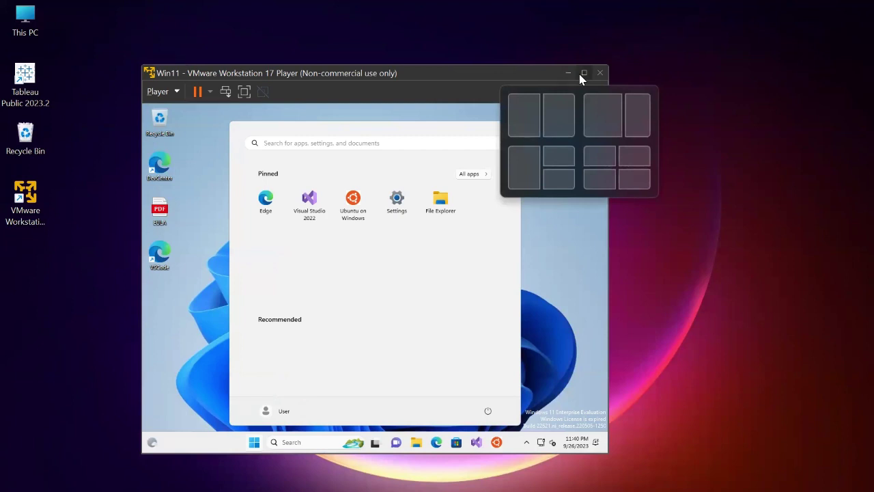
pyautogui.click(485, 411)
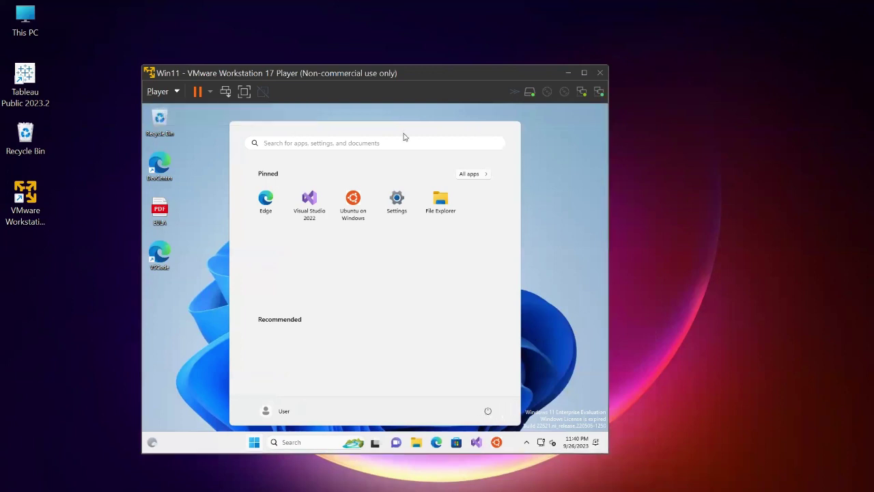
pyautogui.press('Tab')
pyautogui.click(208, 353)
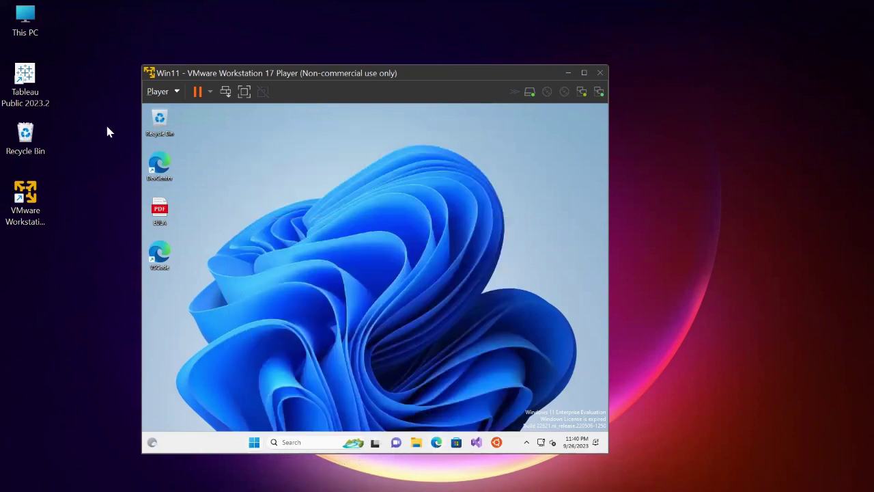
pyautogui.click(254, 442)
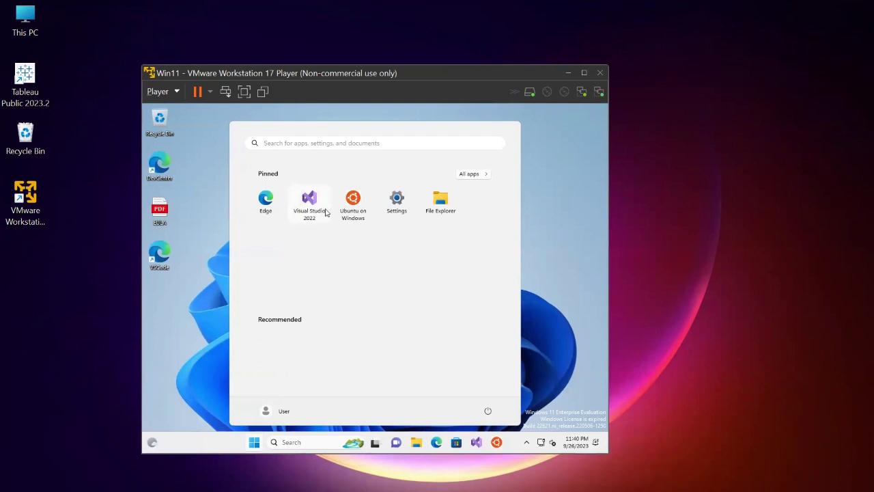
pyautogui.click(556, 250)
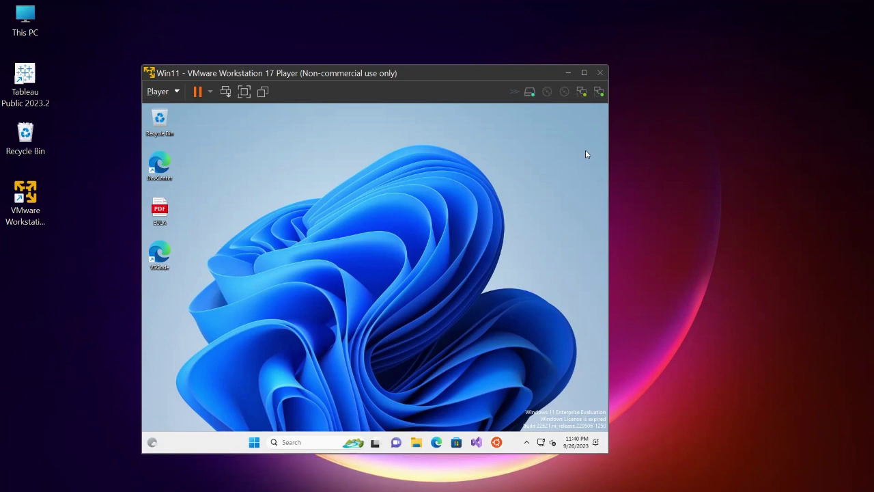
pyautogui.click(583, 74)
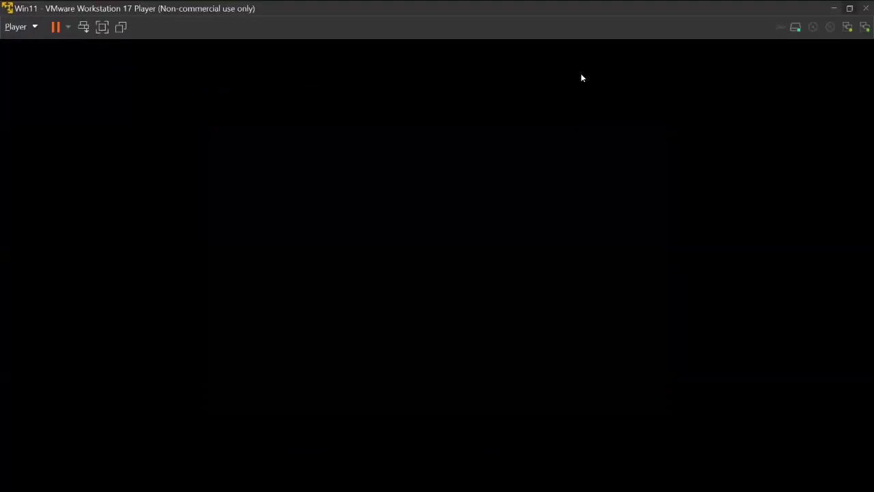